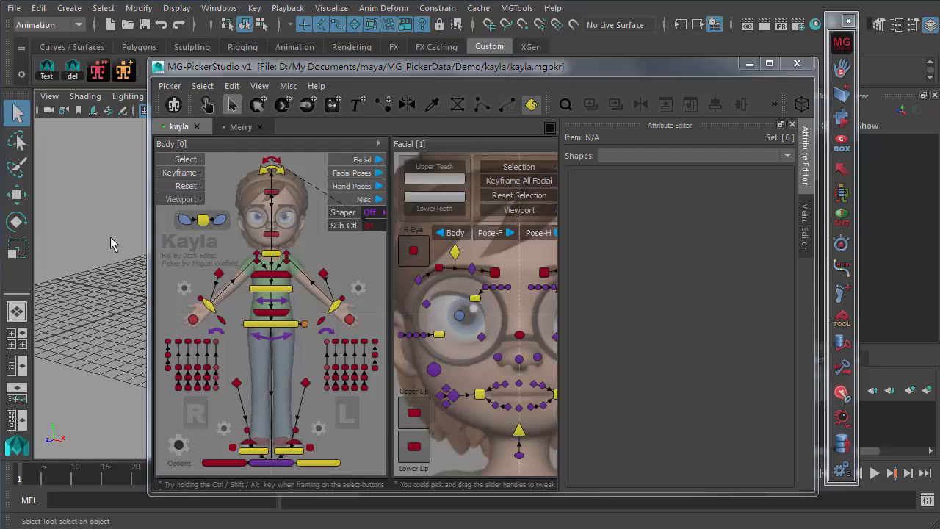
{"action": "scroll", "coordinate": [91, 234], "scroll_direction": "up", "scroll_amount": 2}
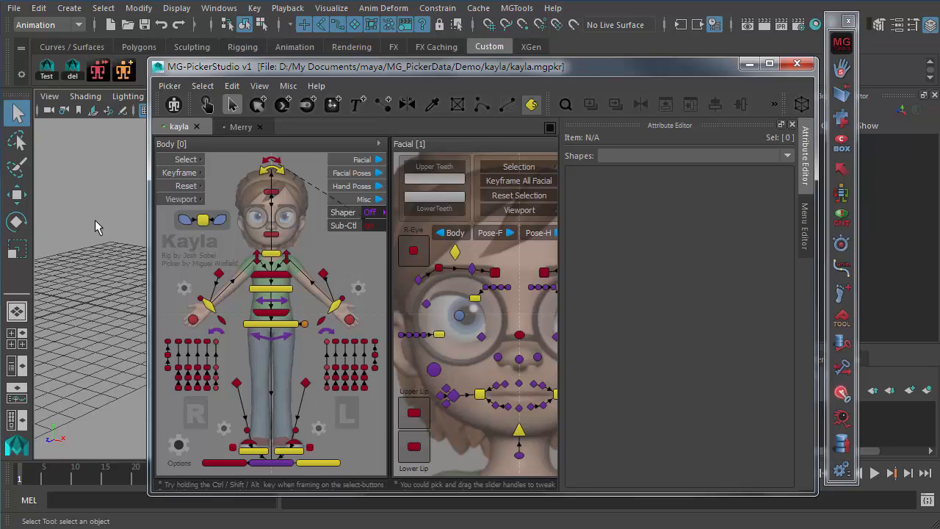
{"action": "left_click_drag", "start_coordinate": [87, 257], "coordinate": [86, 246], "text": "alt"}
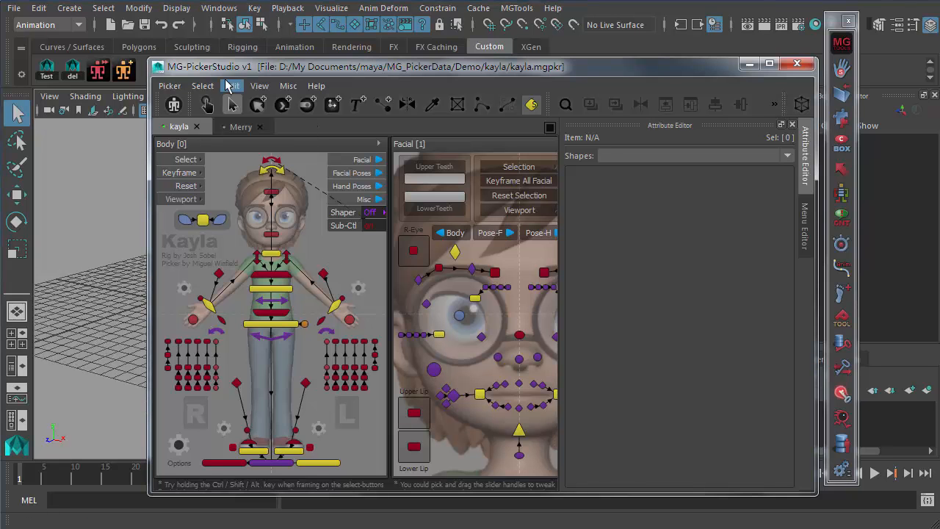
Open the kayla picker in animation mode and return to its edit mode
{"action": "left_click", "coordinate": [98, 71]}
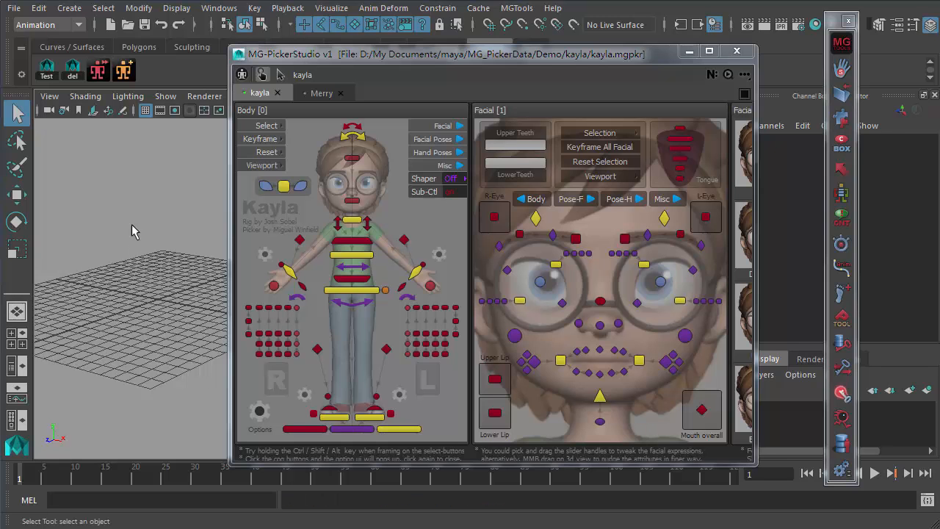
{"action": "left_click", "coordinate": [709, 75]}
{"action": "left_click", "coordinate": [333, 336]}
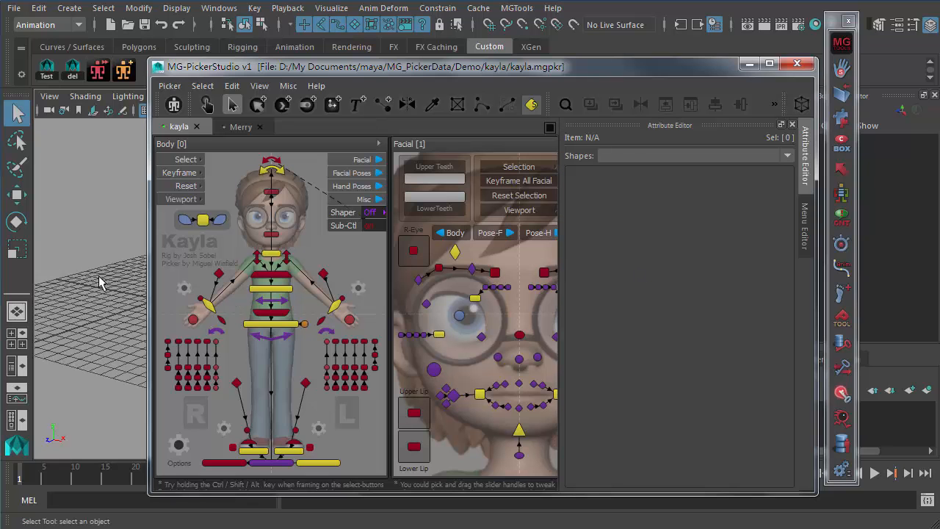
Examine Find & Replace for the L_ikHand_CON member of the yellow diamond hand button, and close the dialog
{"action": "left_click", "coordinate": [328, 308]}
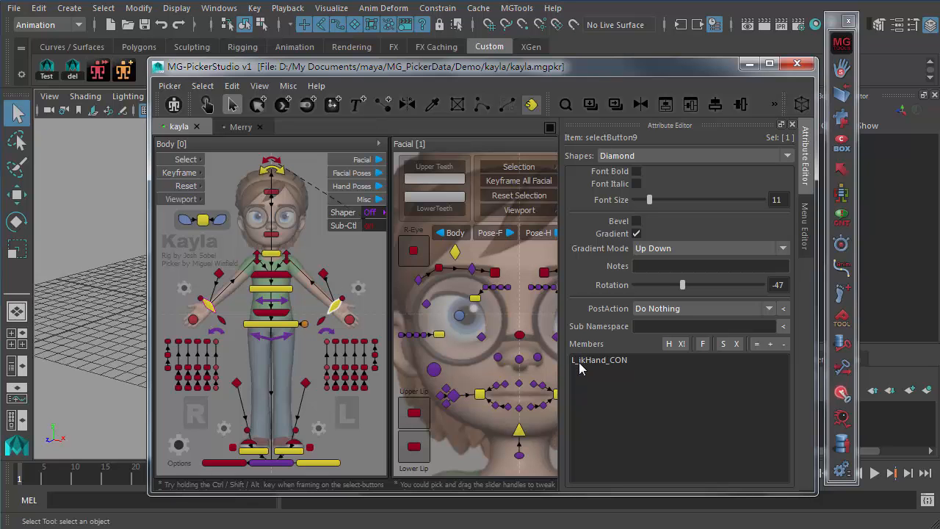
{"action": "left_click", "coordinate": [616, 363]}
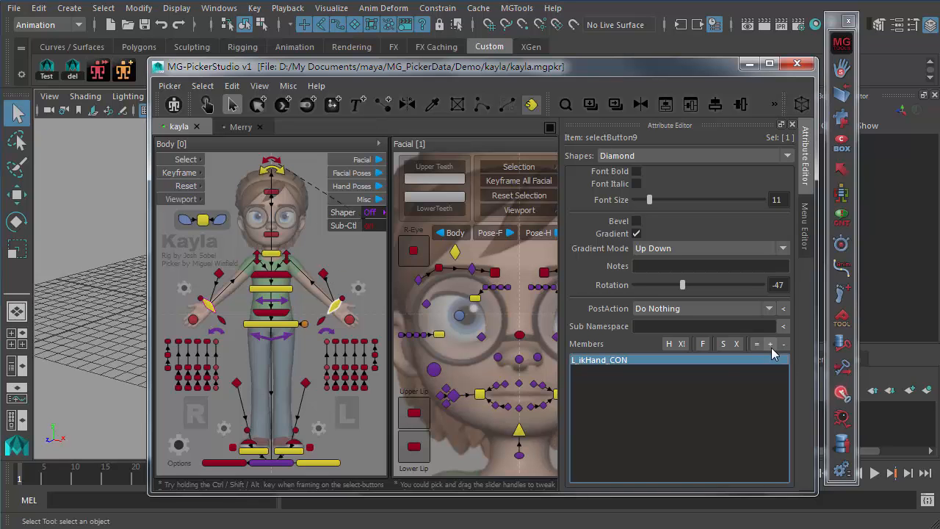
{"action": "left_click", "coordinate": [702, 343]}
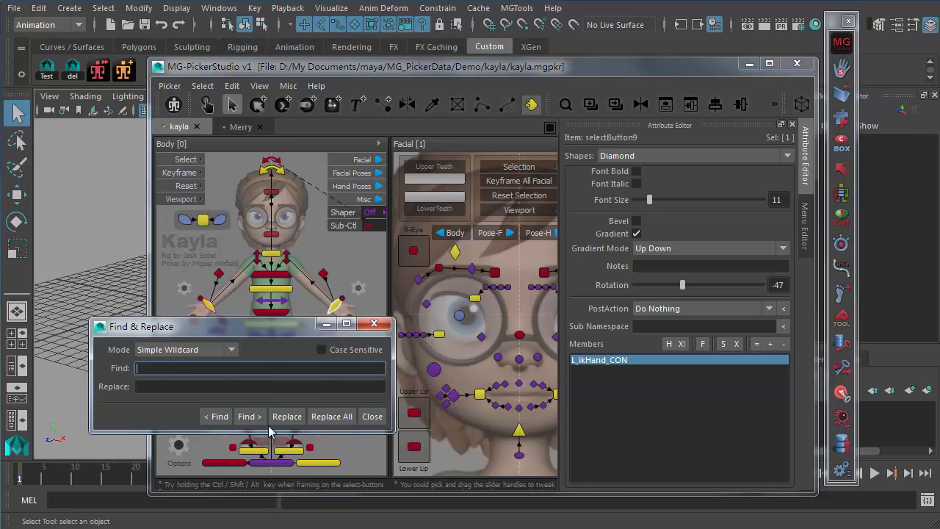
{"action": "left_click", "coordinate": [373, 323]}
{"action": "left_click", "coordinate": [378, 326]}
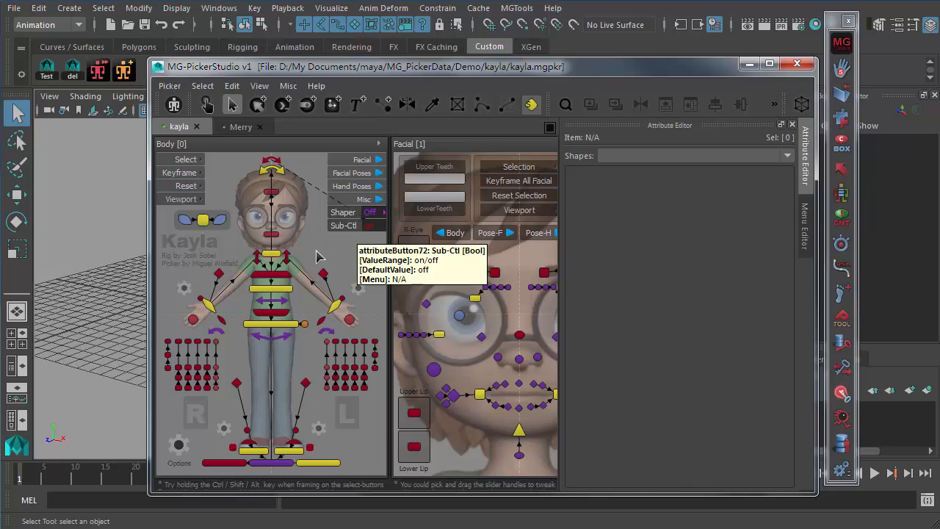
Open the picker-wide Find & Replace with All Picker Items as target, to find Kayla and replace it with Killer
{"action": "left_click", "coordinate": [566, 105]}
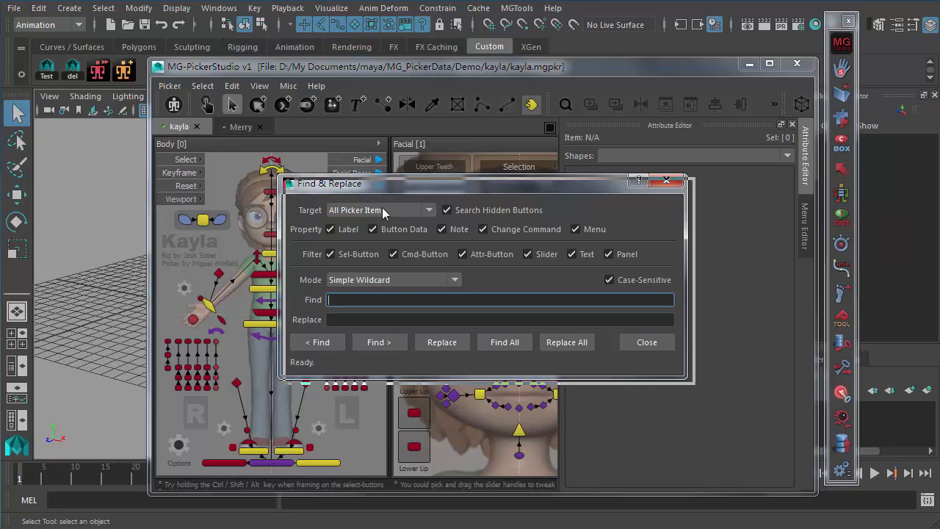
{"action": "left_click_drag", "start_coordinate": [382, 194], "coordinate": [403, 266]}
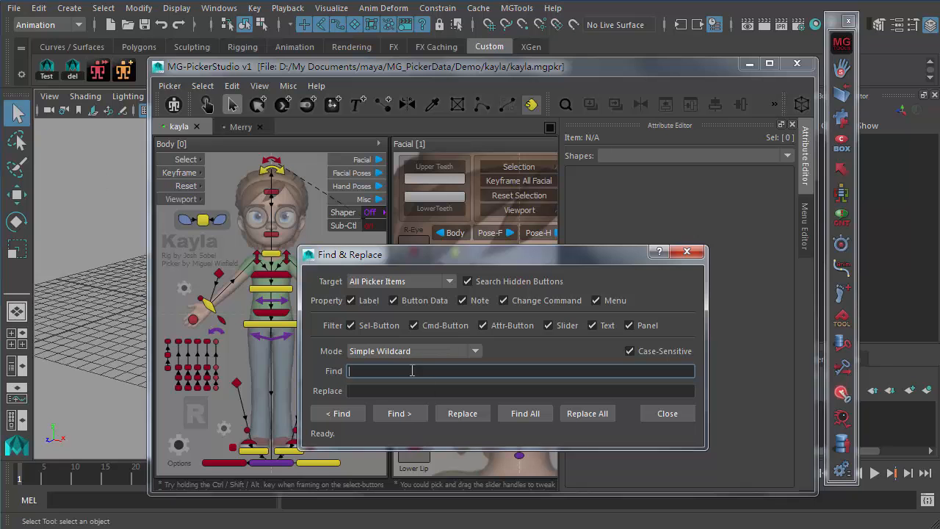
{"action": "left_click", "coordinate": [371, 390]}
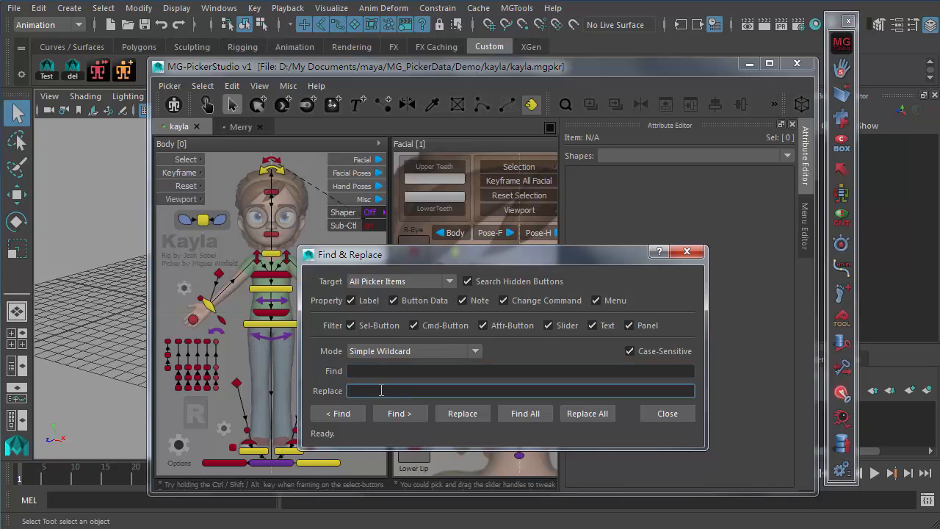
{"action": "left_click", "coordinate": [391, 282]}
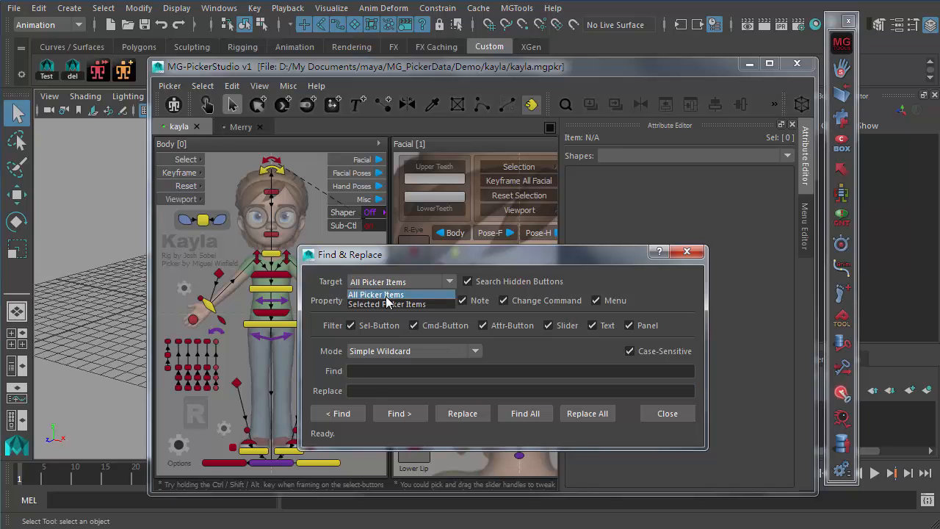
{"action": "left_click", "coordinate": [586, 253]}
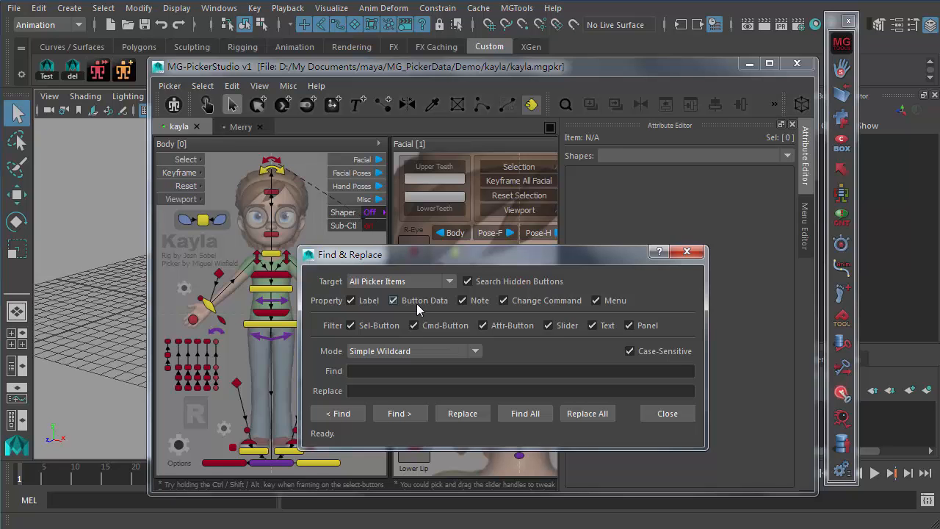
{"action": "left_click_drag", "start_coordinate": [469, 253], "coordinate": [555, 200]}
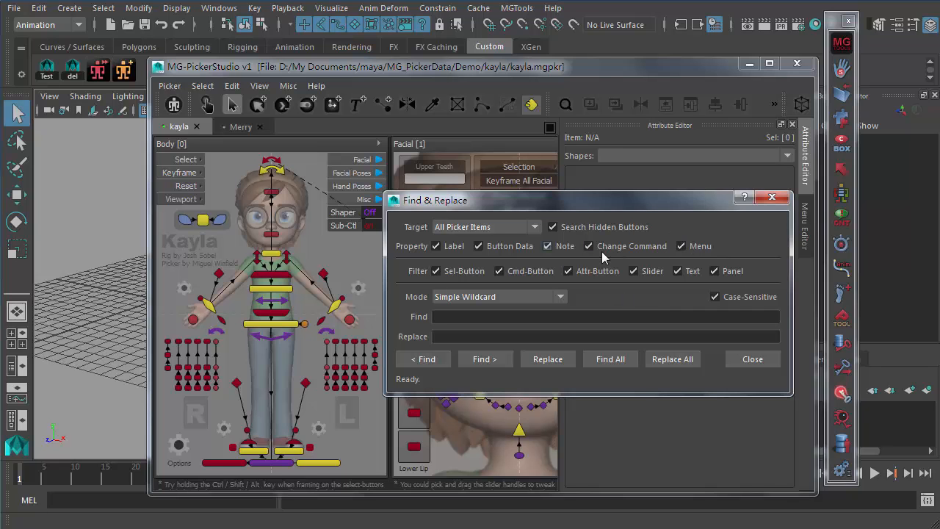
{"action": "left_click", "coordinate": [441, 315]}
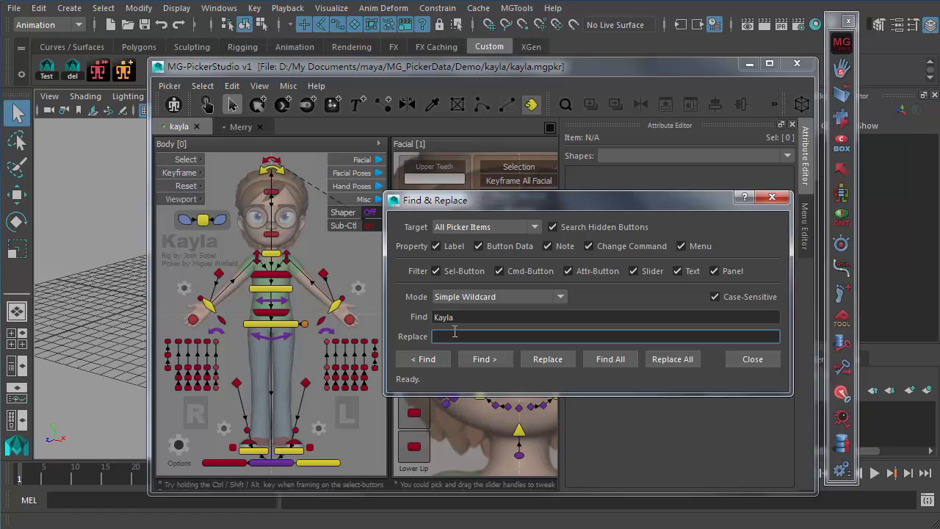
{"action": "left_click", "coordinate": [474, 317]}
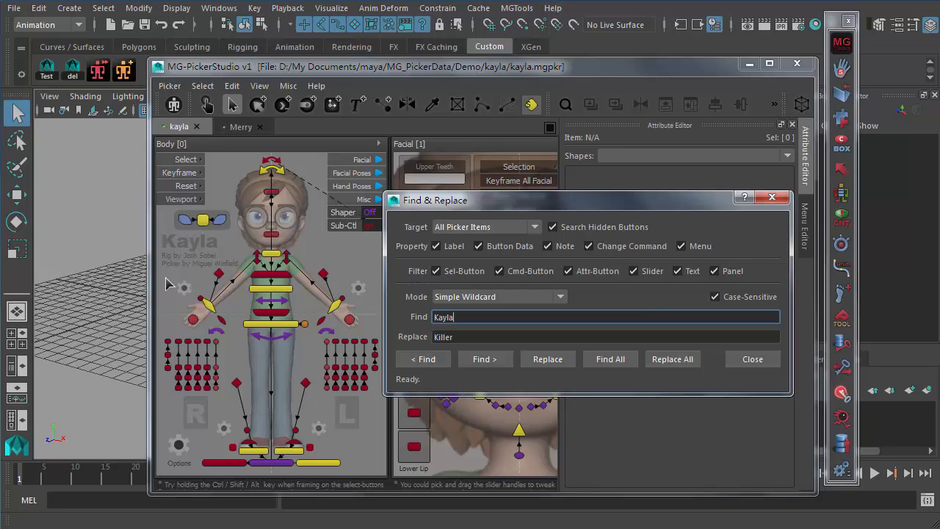
Restrict the Find & Replace filter to Text items only, using the Simple Wildcard mode
{"action": "left_click", "coordinate": [448, 271]}
{"action": "left_click", "coordinate": [525, 271]}
{"action": "left_click", "coordinate": [598, 270]}
{"action": "left_click", "coordinate": [649, 270]}
{"action": "left_click", "coordinate": [436, 298]}
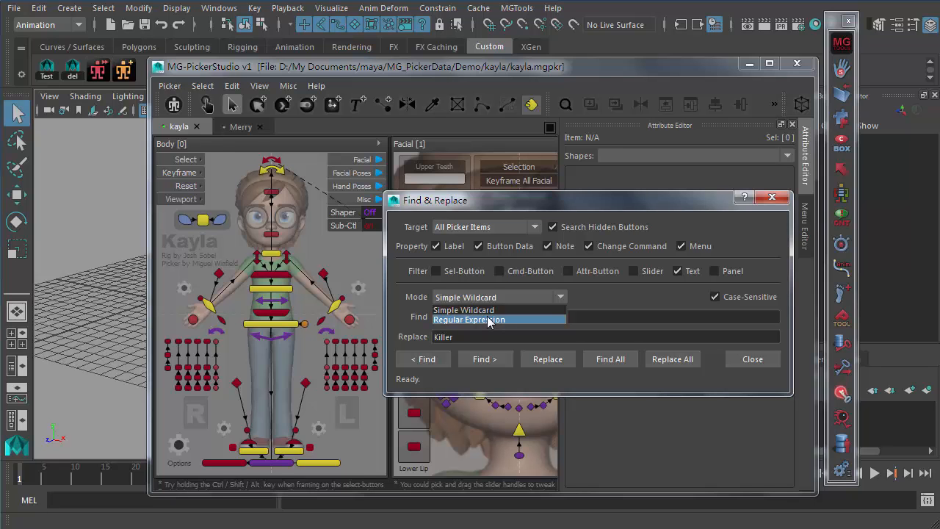
{"action": "left_click", "coordinate": [493, 311]}
Replace all occurrences of Kayla with Killer in the picker's text items
{"action": "left_click", "coordinate": [463, 317]}
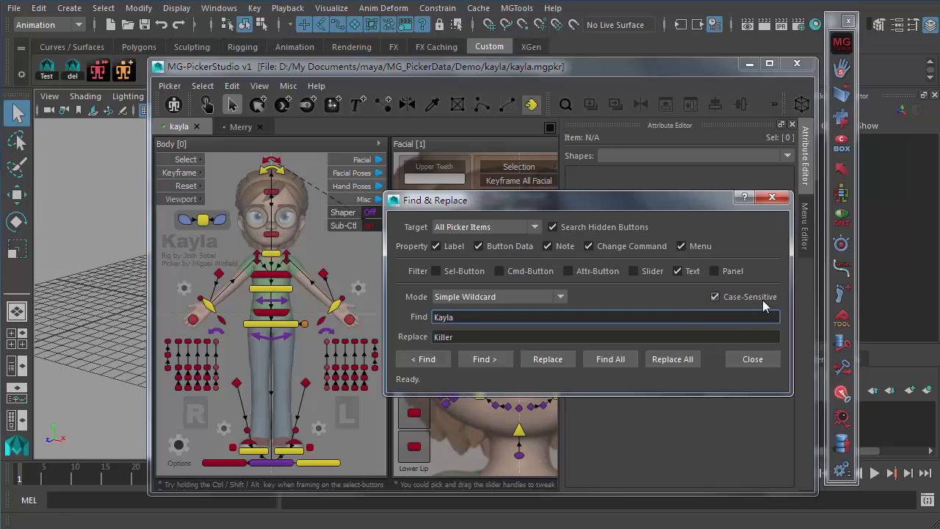
{"action": "left_click", "coordinate": [464, 335]}
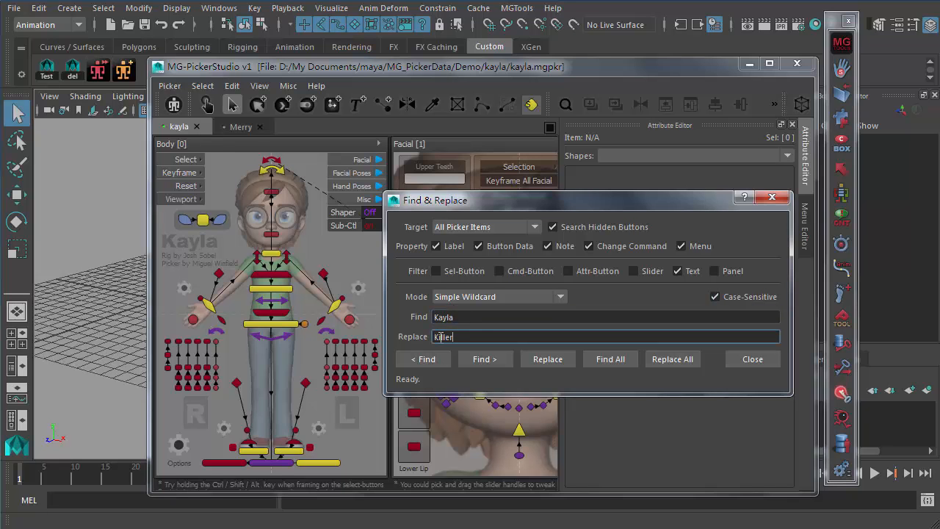
{"action": "left_click", "coordinate": [671, 359]}
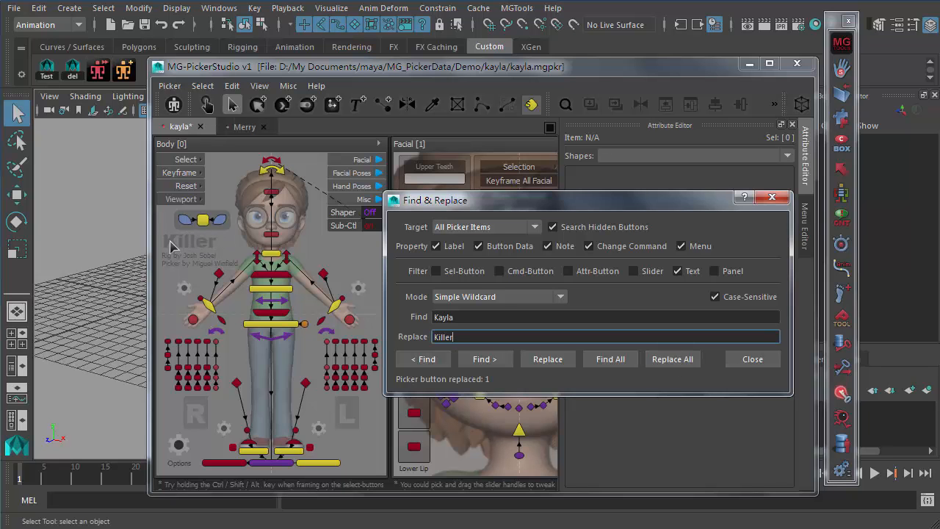
Set the search text to lf and the replacement text to rt
{"action": "double_click", "coordinate": [478, 336]}
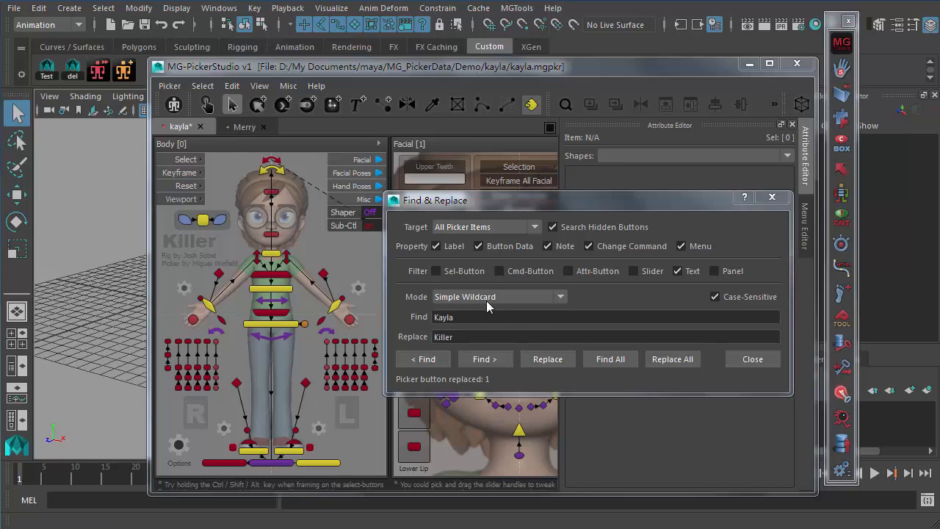
{"action": "left_click_drag", "start_coordinate": [467, 330], "coordinate": [403, 325]}
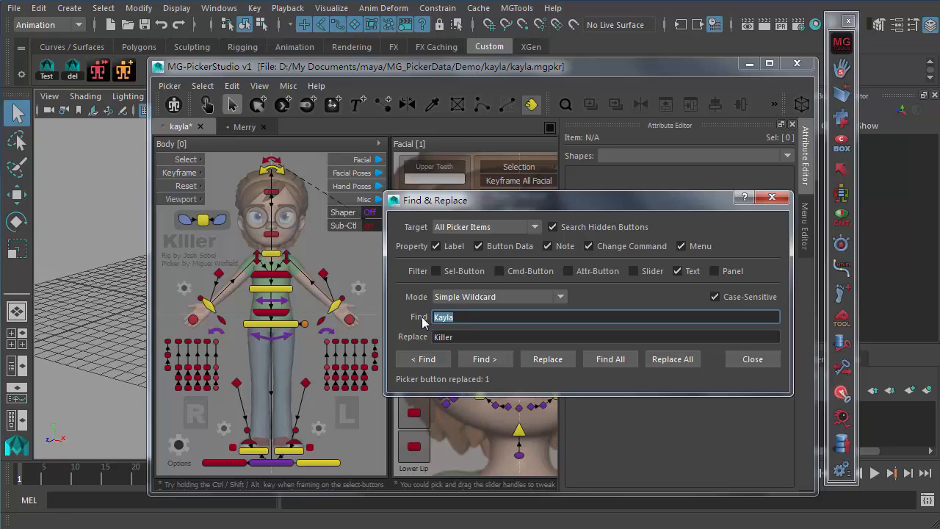
{"action": "key", "text": "BackSpace"}
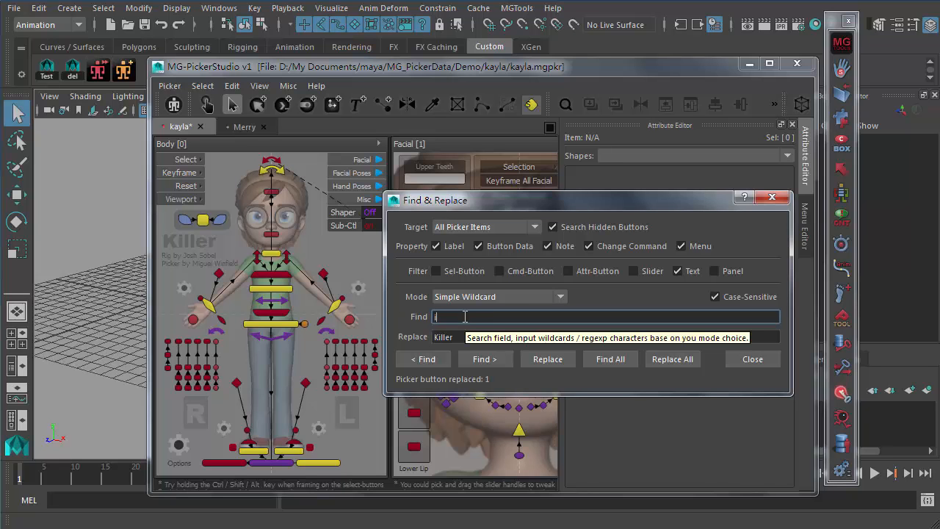
{"action": "key", "text": "Tab"}
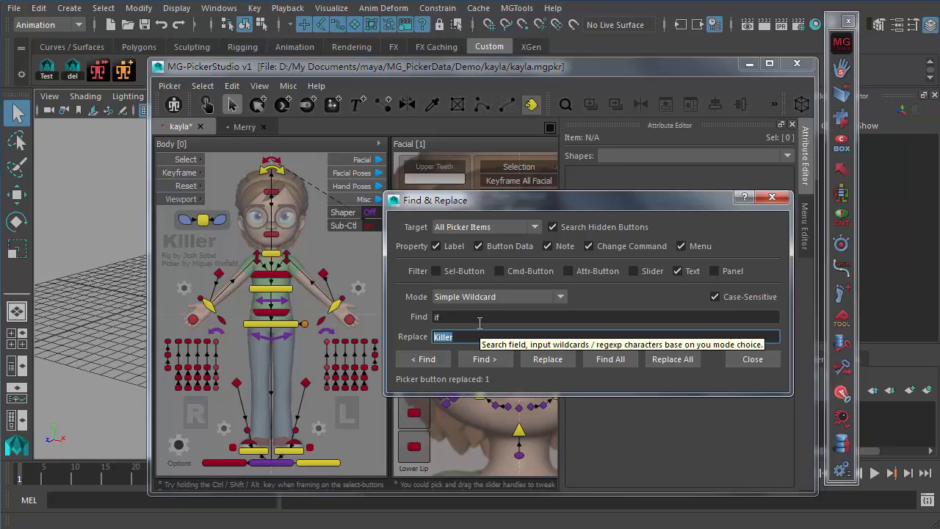
{"action": "type", "text": "If"}
{"action": "left_click_drag", "start_coordinate": [452, 336], "coordinate": [309, 302]}
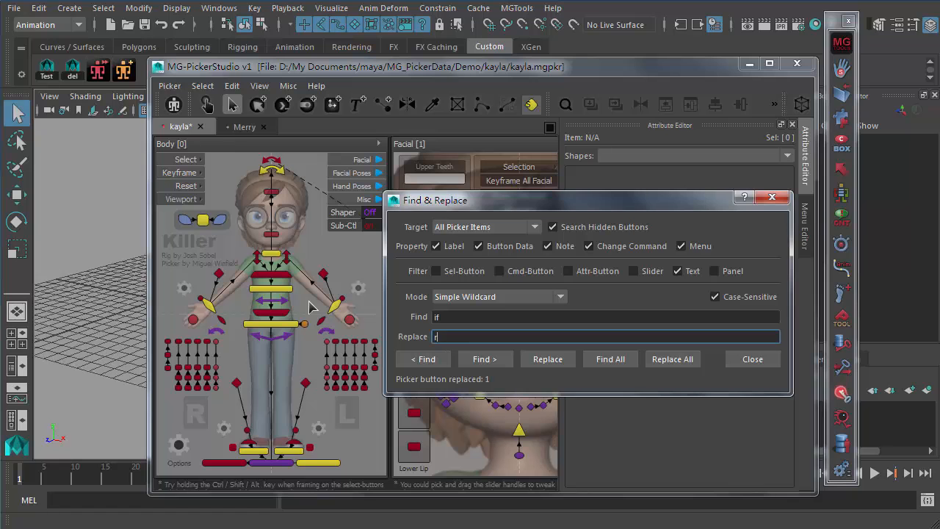
Try the Cmd-Button and Attr-Button filters, restrict the filter to Sel-Button, and close Find & Replace without replacing
{"action": "left_click", "coordinate": [449, 317]}
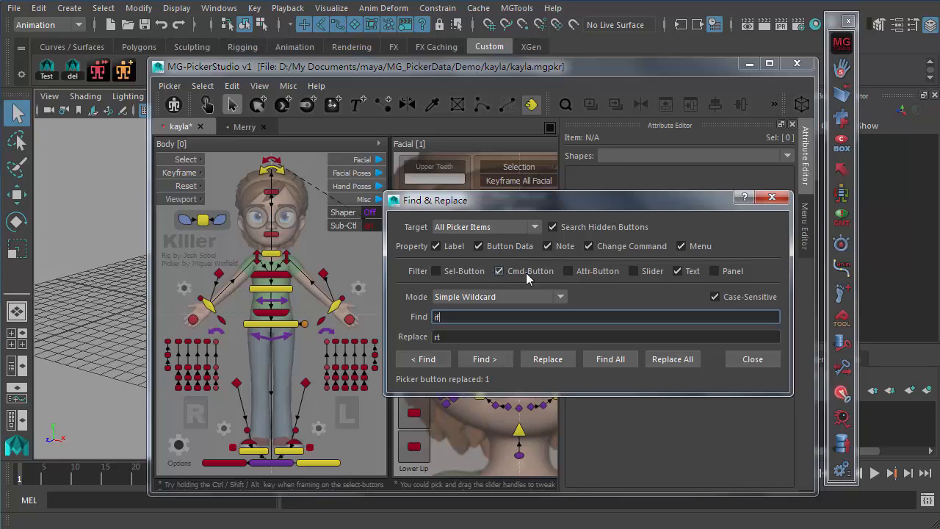
{"action": "left_click", "coordinate": [594, 271]}
{"action": "left_click", "coordinate": [498, 271]}
{"action": "left_click", "coordinate": [448, 336]}
{"action": "type", "text": "r"}
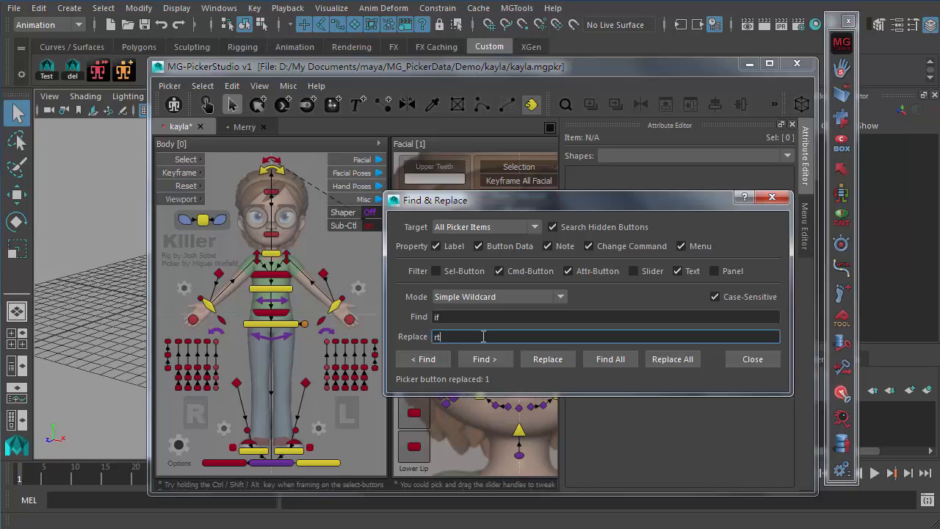
{"action": "type", "text": "t"}
{"action": "key", "text": "shift+Tab"}
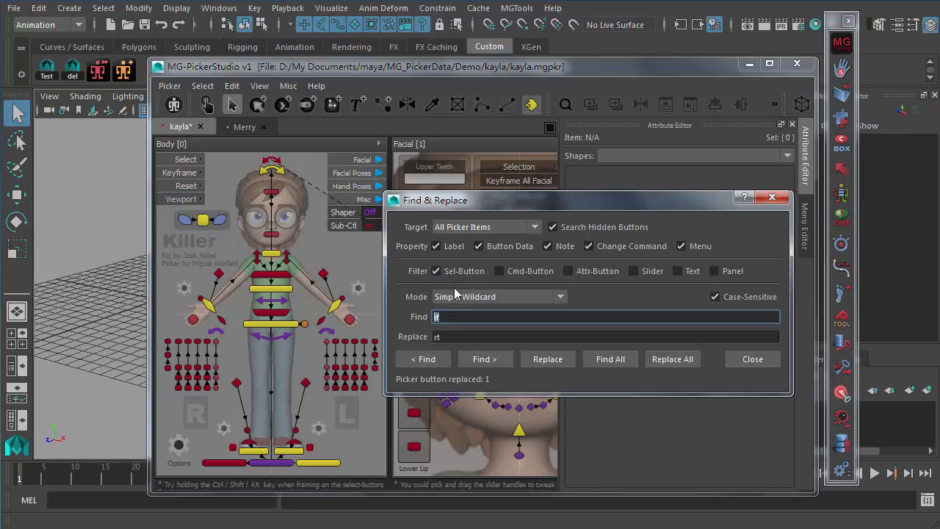
{"action": "key", "text": "Escape"}
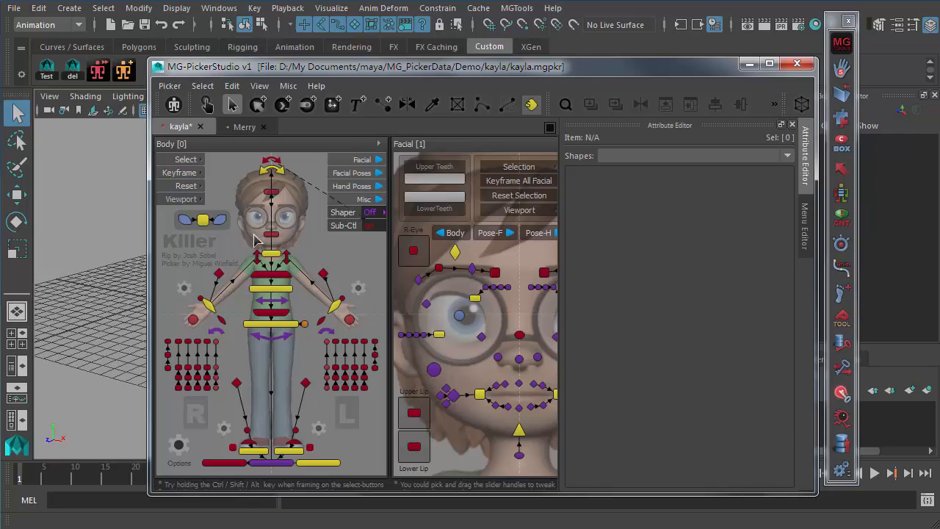
Select the Body panel, examine its background image setting in the Attribute Editor, and deselect the panel
{"action": "left_click", "coordinate": [346, 144]}
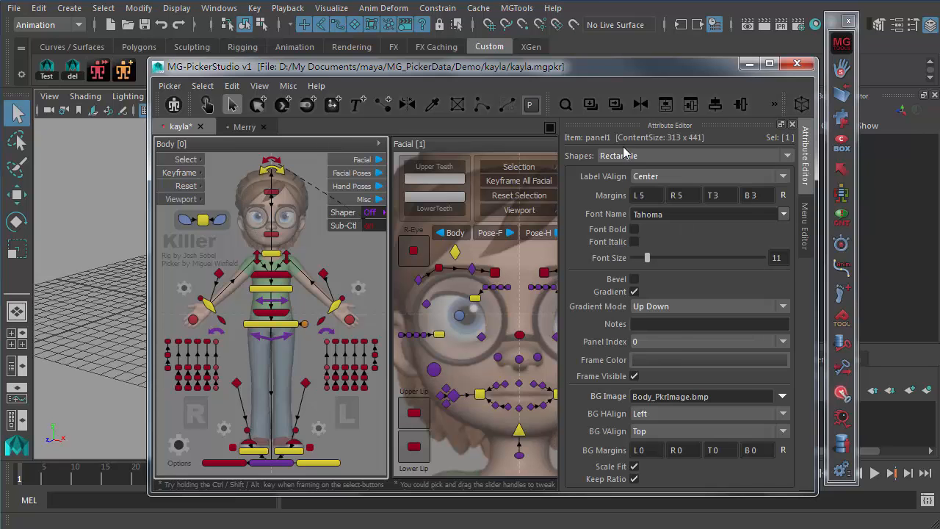
{"action": "left_click", "coordinate": [722, 397]}
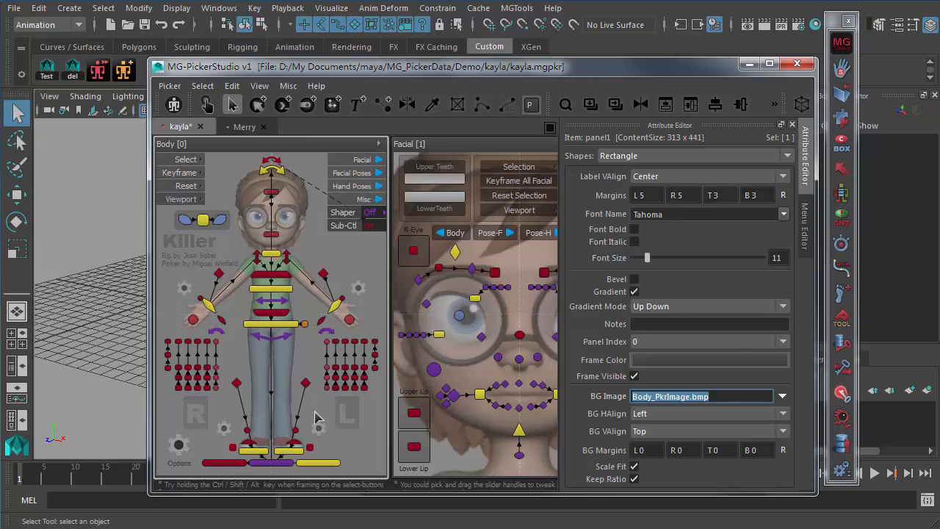
{"action": "left_click", "coordinate": [307, 239]}
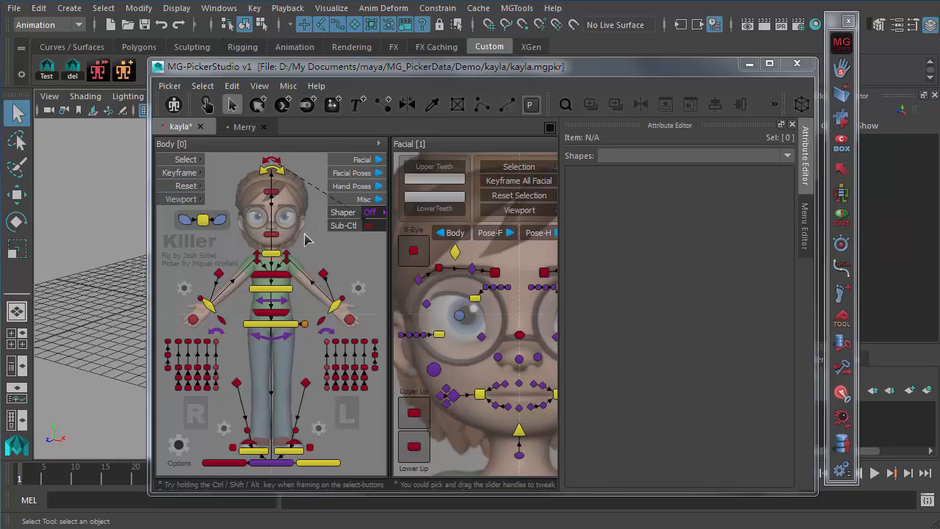
{"action": "left_click", "coordinate": [305, 233]}
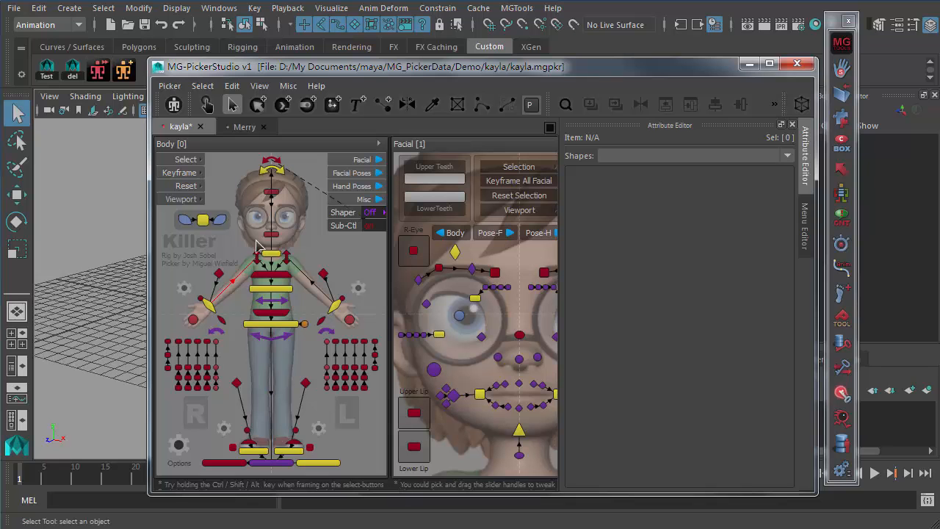
{"action": "left_click", "coordinate": [104, 294]}
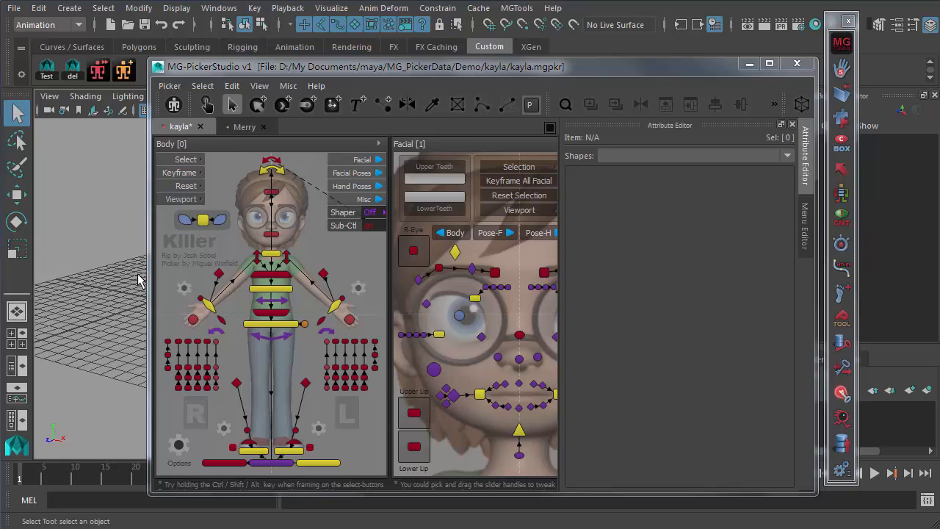
{"action": "left_click", "coordinate": [322, 256]}
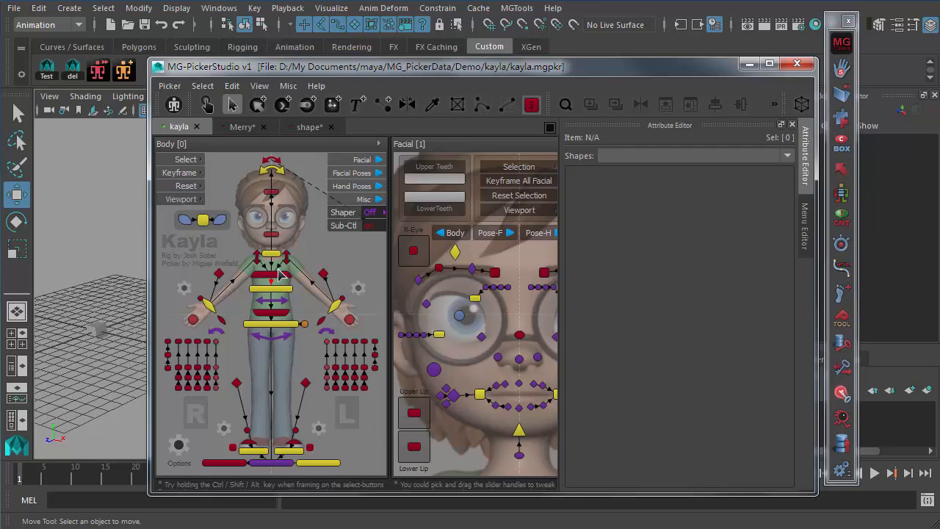
{"action": "left_click", "coordinate": [203, 86]}
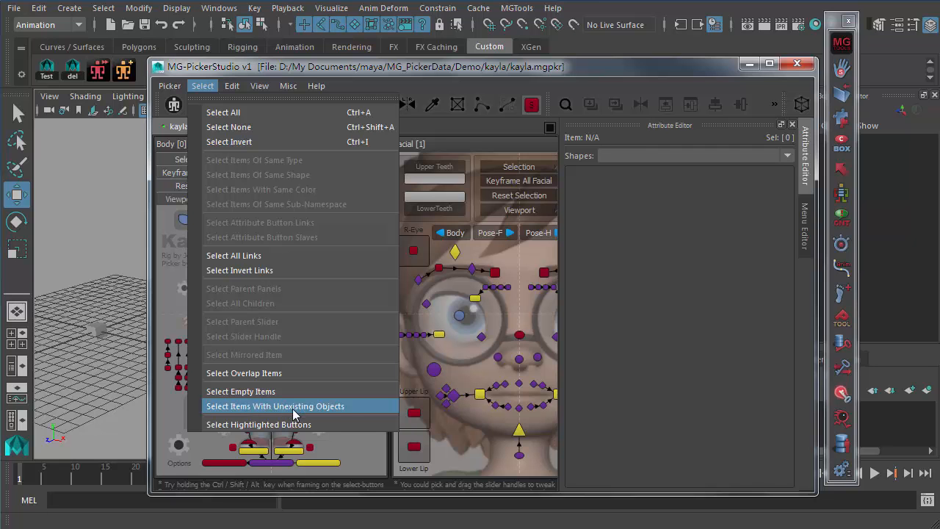
{"action": "left_click", "coordinate": [358, 448]}
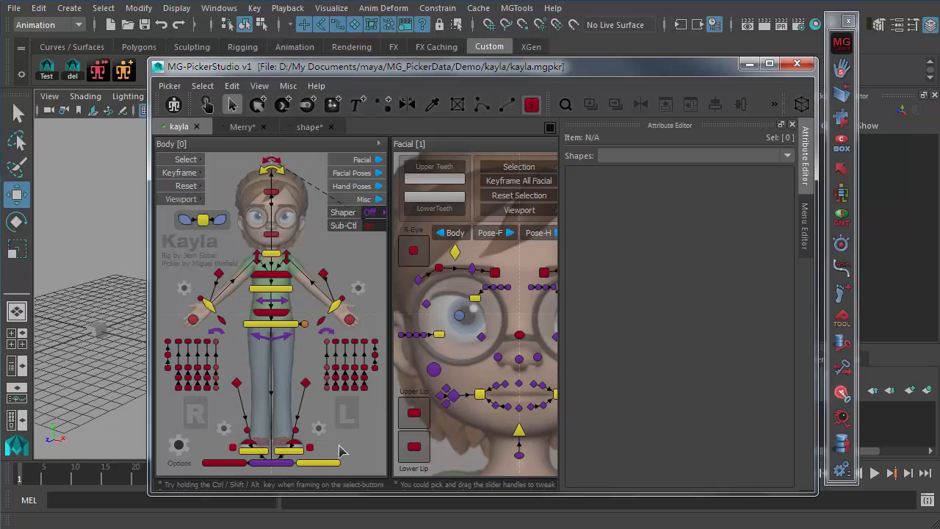
{"action": "left_click", "coordinate": [108, 373]}
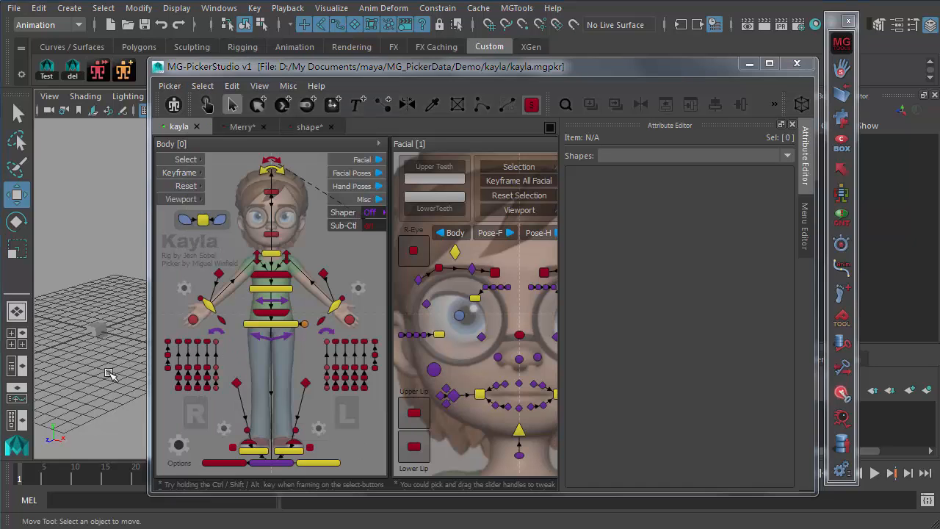
{"action": "left_click", "coordinate": [203, 85]}
{"action": "key", "text": "Escape"}
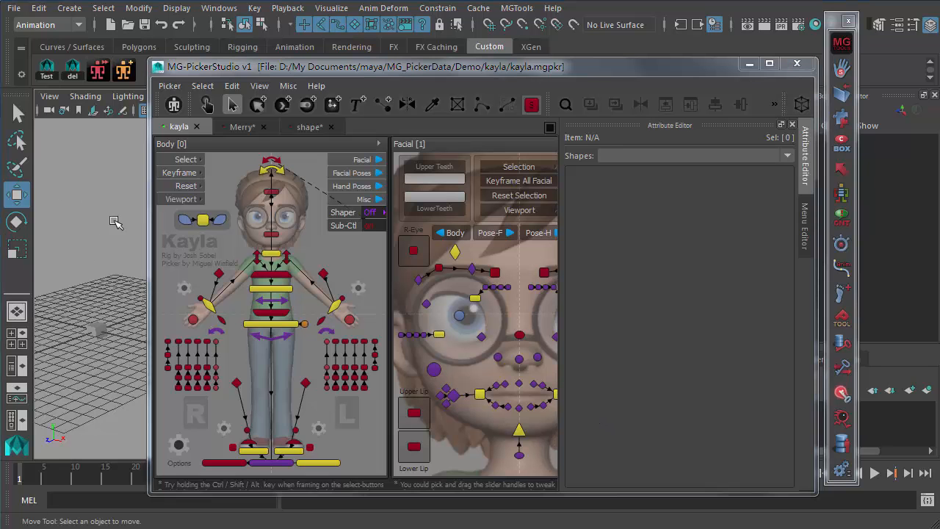
{"action": "left_click", "coordinate": [168, 86]}
{"action": "key", "text": "Escape"}
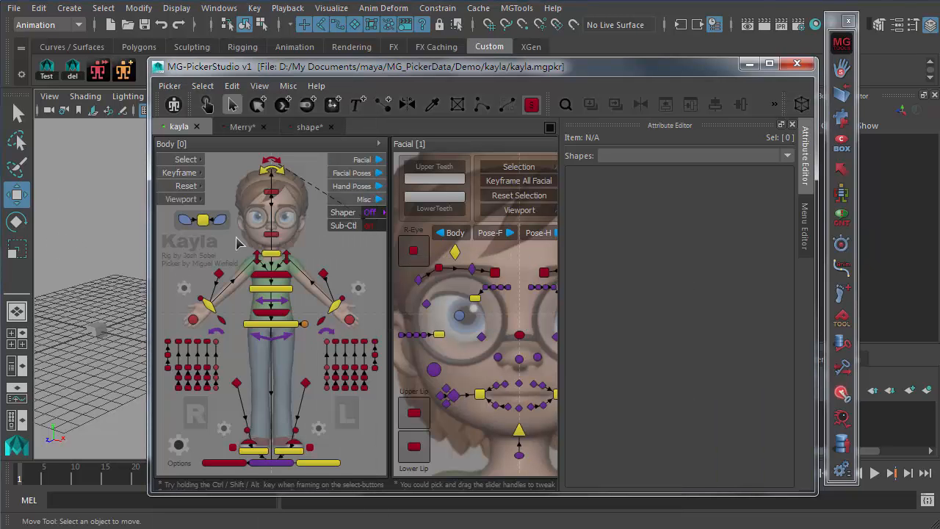
Select all items in the kayla picker that have unexisting objects as members
{"action": "left_click", "coordinate": [203, 86]}
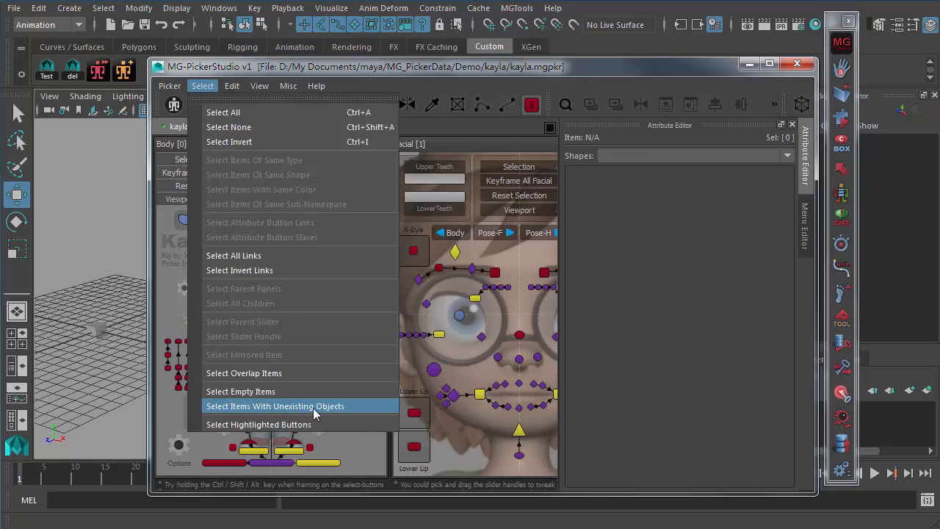
{"action": "left_click", "coordinate": [314, 408]}
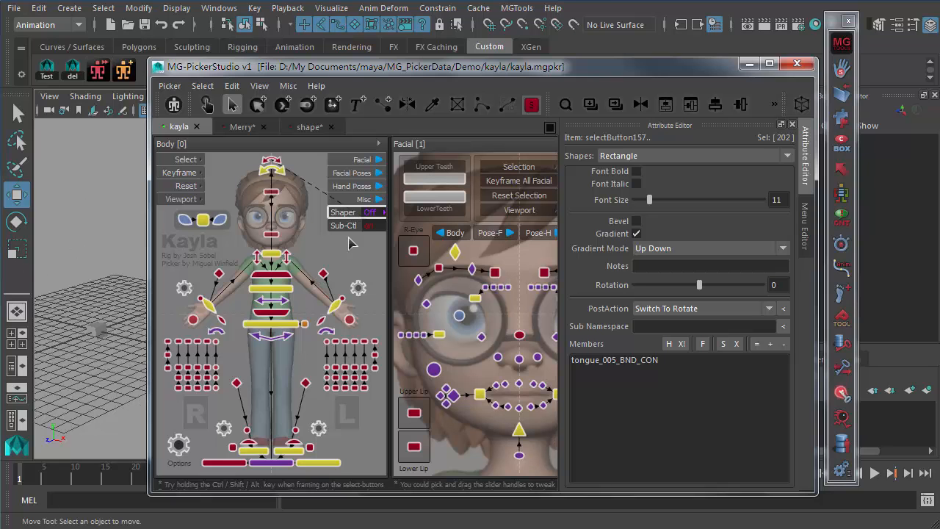
{"action": "left_click", "coordinate": [364, 283]}
Examine the Sub Namespace setting of the yellow diamond L_ikHand_CON button and of the Sub-Ctl attribute button on the Body panel
{"action": "left_click", "coordinate": [334, 304]}
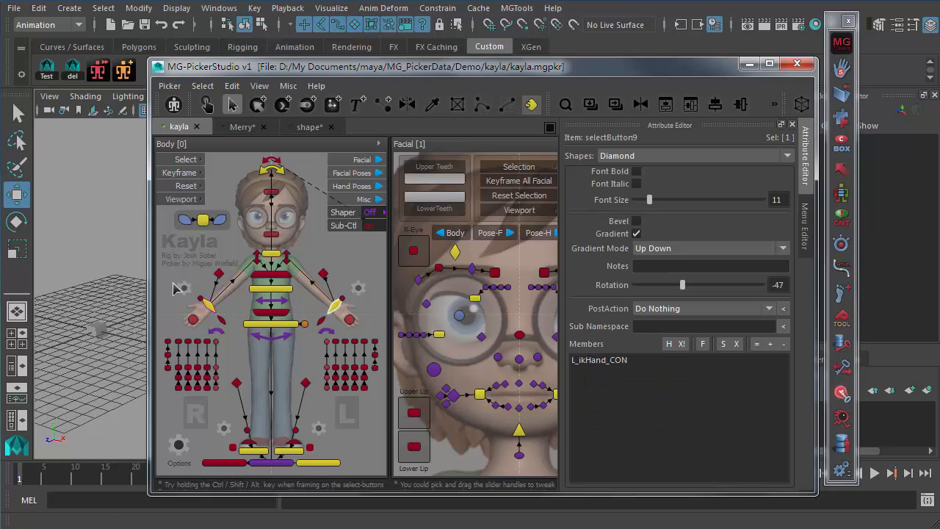
{"action": "left_click", "coordinate": [651, 328]}
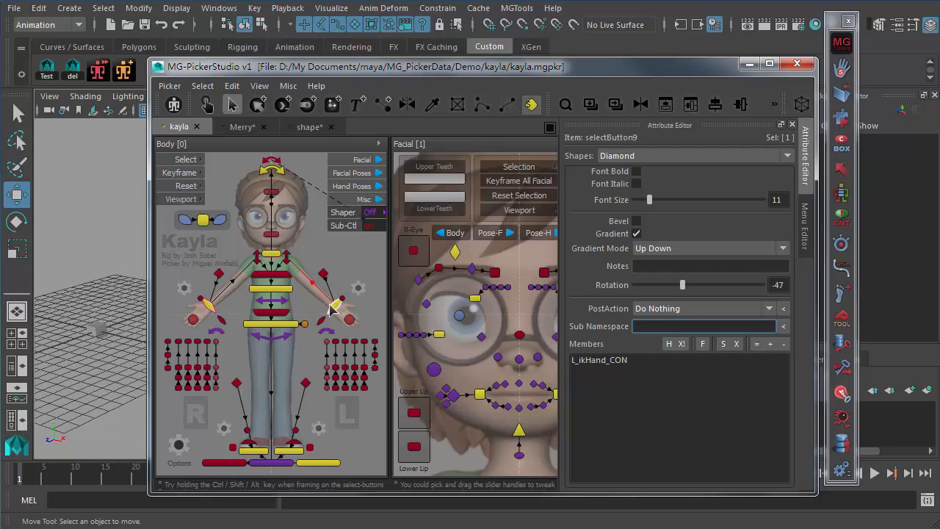
{"action": "left_click", "coordinate": [203, 86]}
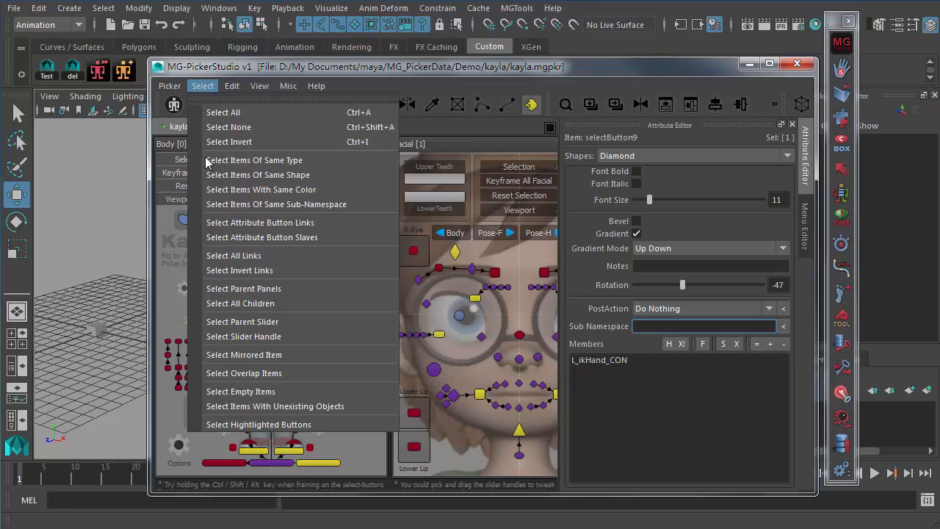
{"action": "left_click", "coordinate": [421, 65]}
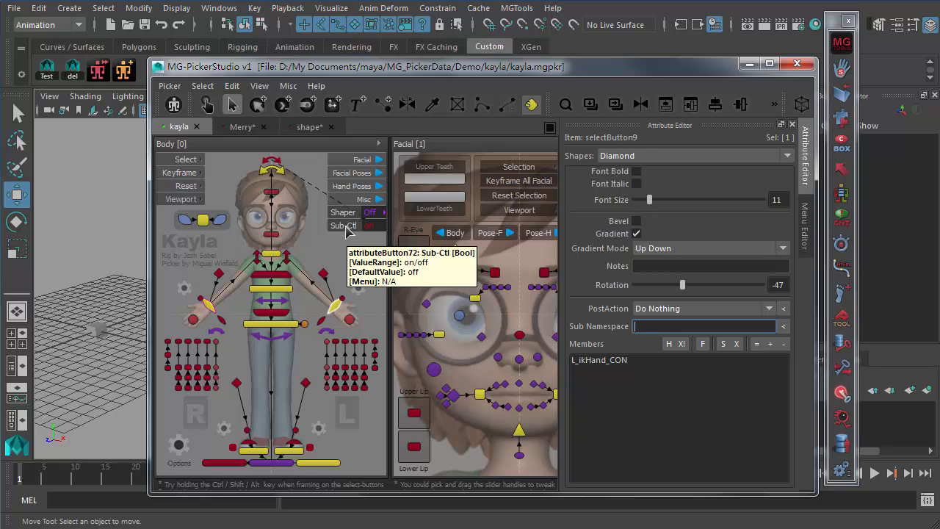
{"action": "left_click", "coordinate": [348, 226]}
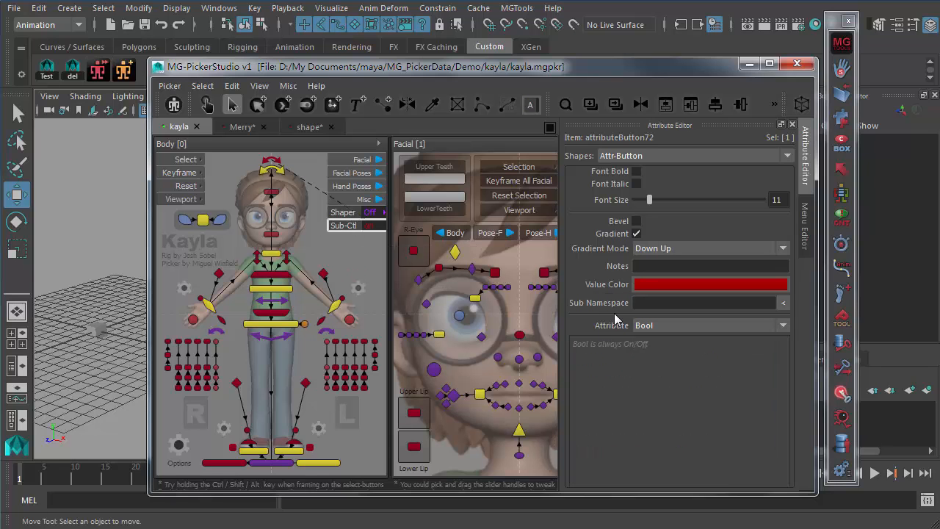